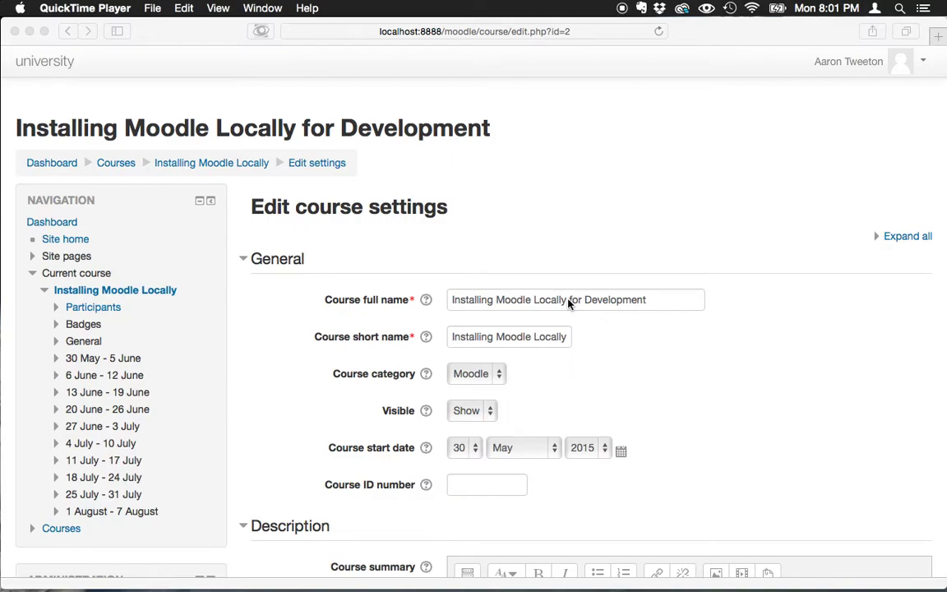
Review the course settings with the Course format section expanded, and save and display the course.
{"action": "scroll", "coordinate": [568, 302], "scroll_direction": "down", "scroll_amount": 5}
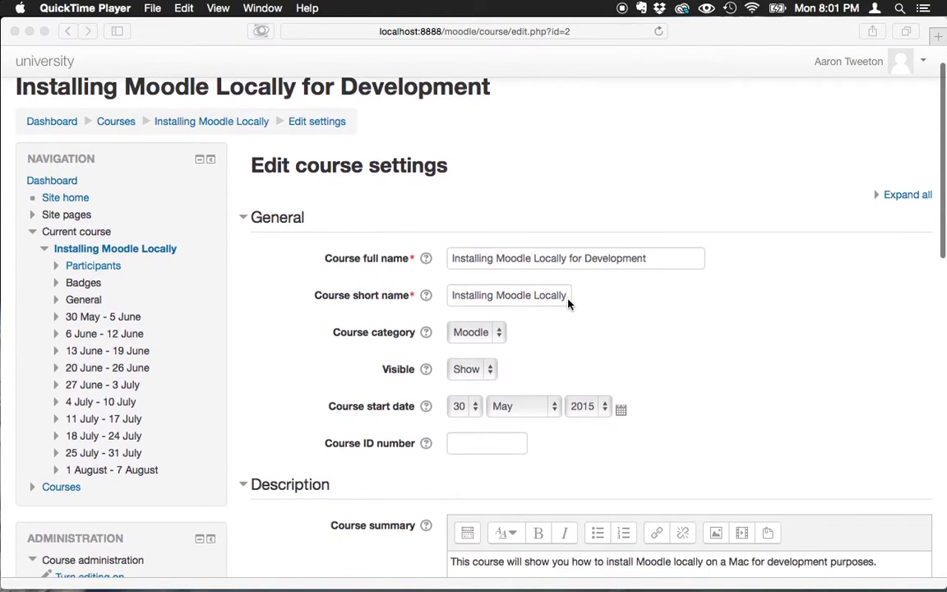
{"action": "scroll", "coordinate": [567, 304], "scroll_direction": "down", "scroll_amount": 3}
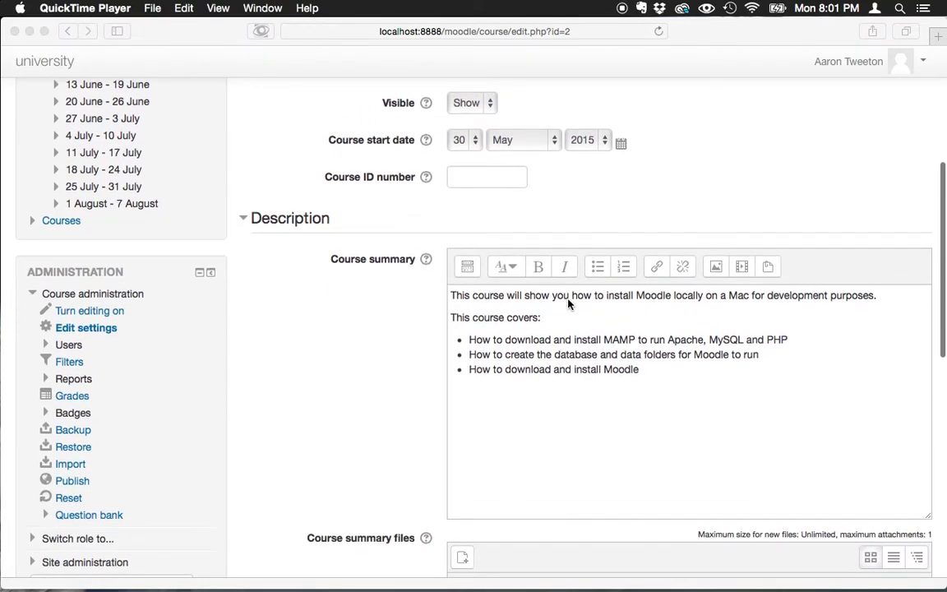
{"action": "scroll", "coordinate": [567, 304], "scroll_direction": "down", "scroll_amount": 10}
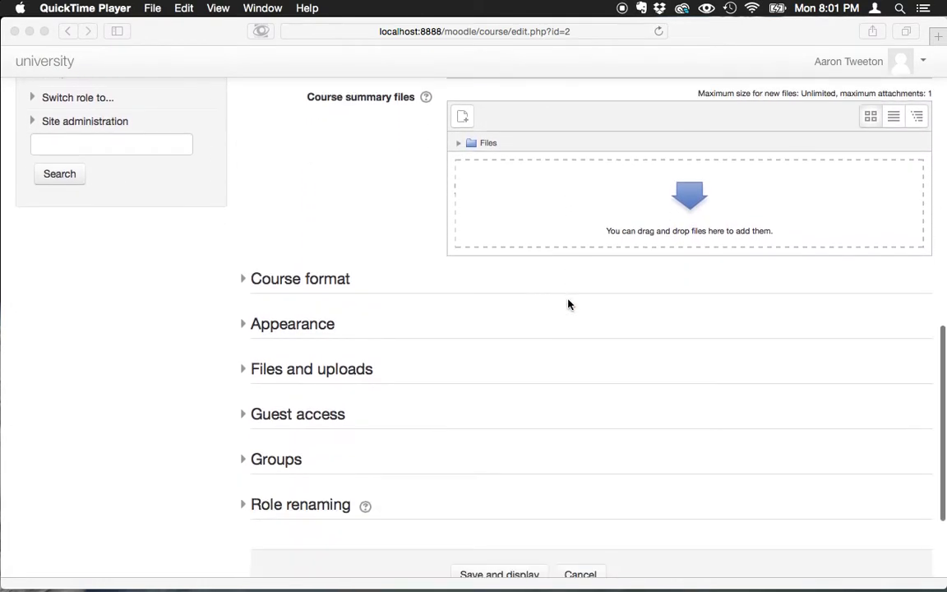
{"action": "left_click", "coordinate": [339, 281]}
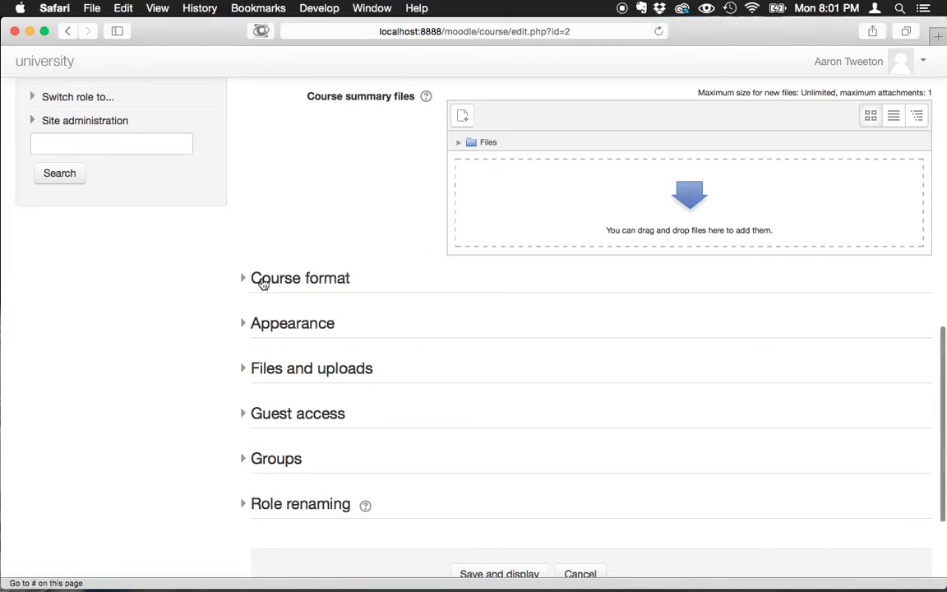
{"action": "left_click", "coordinate": [261, 281]}
{"action": "scroll", "coordinate": [363, 271], "scroll_direction": "down", "scroll_amount": 2}
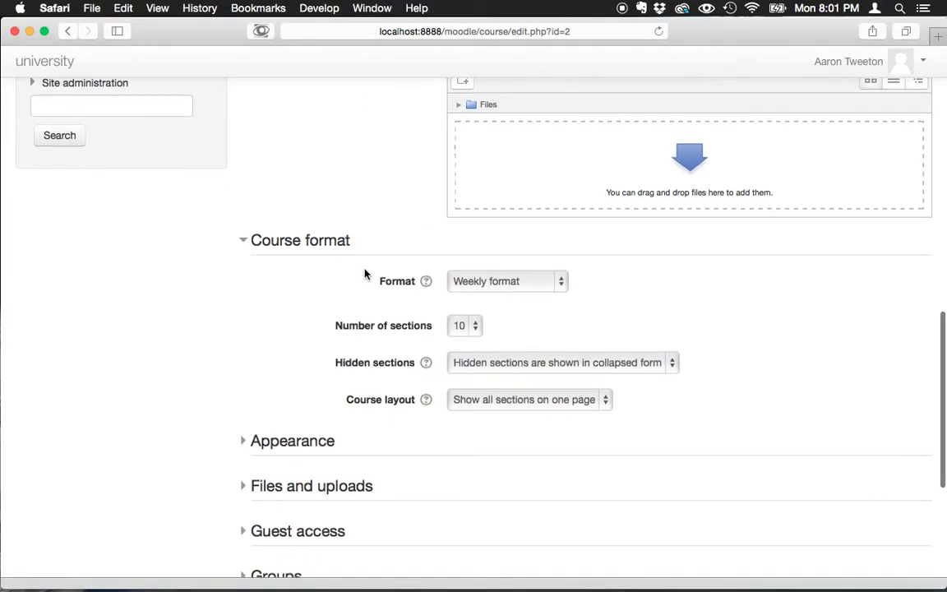
{"action": "scroll", "coordinate": [364, 273], "scroll_direction": "down", "scroll_amount": 3}
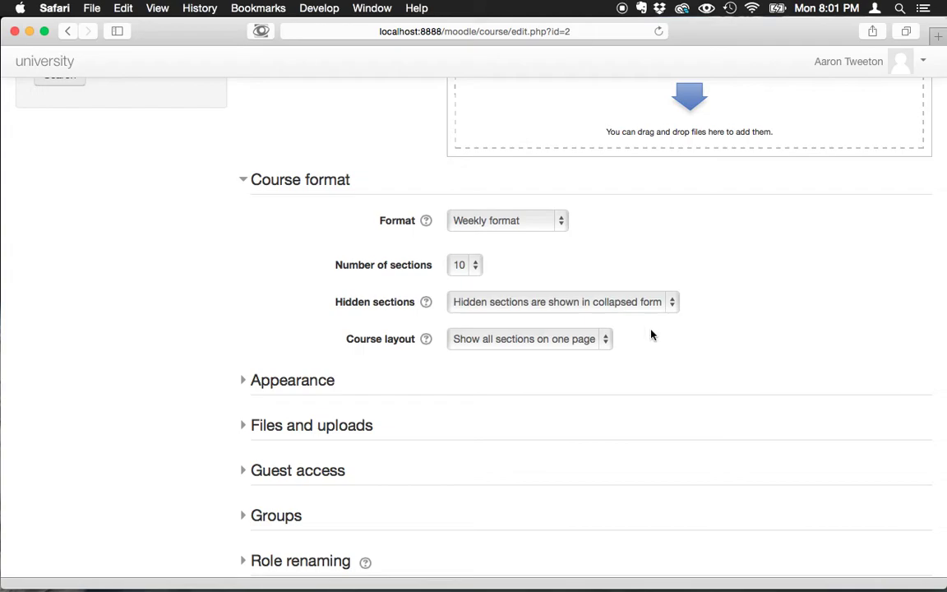
{"action": "scroll", "coordinate": [651, 335], "scroll_direction": "down", "scroll_amount": 1}
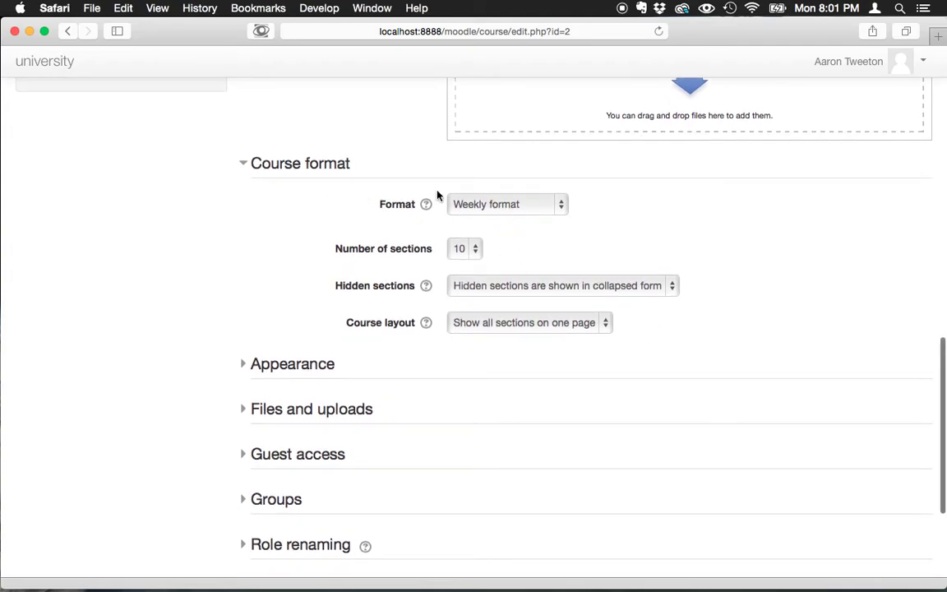
{"action": "scroll", "coordinate": [697, 329], "scroll_direction": "down", "scroll_amount": 5}
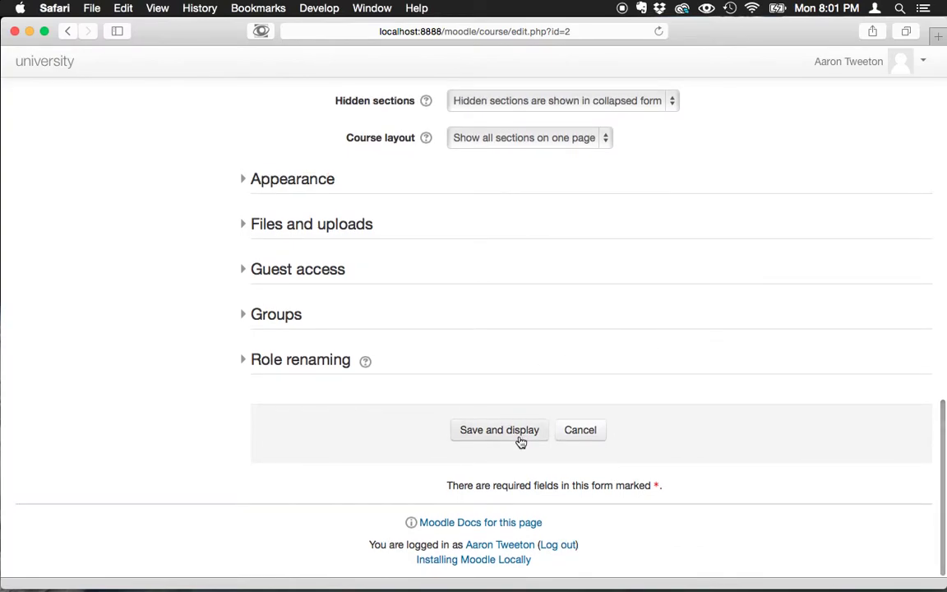
{"action": "left_click", "coordinate": [521, 441]}
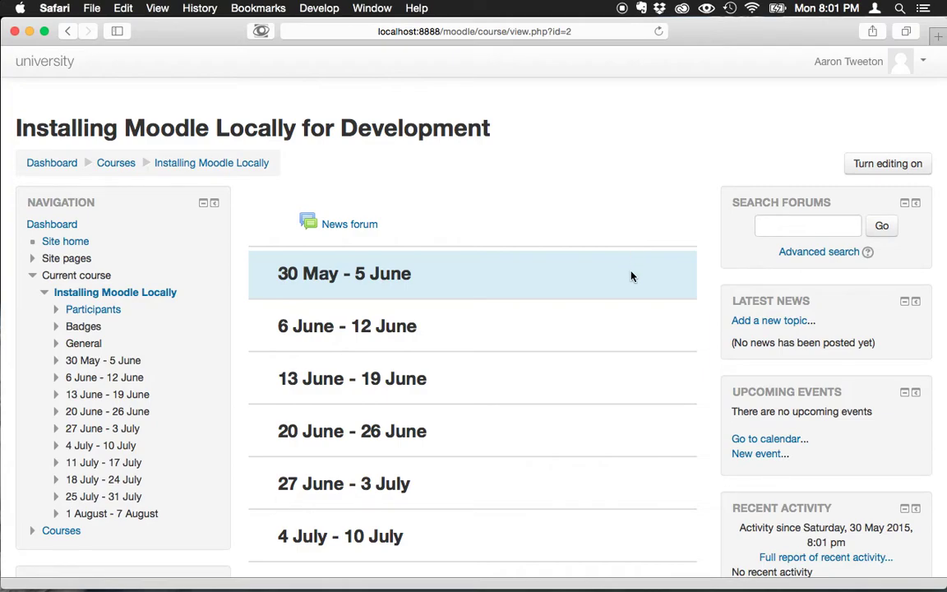
Examine how the weekly date sections are laid out on the course page.
{"action": "scroll", "coordinate": [564, 328], "scroll_direction": "down", "scroll_amount": 5}
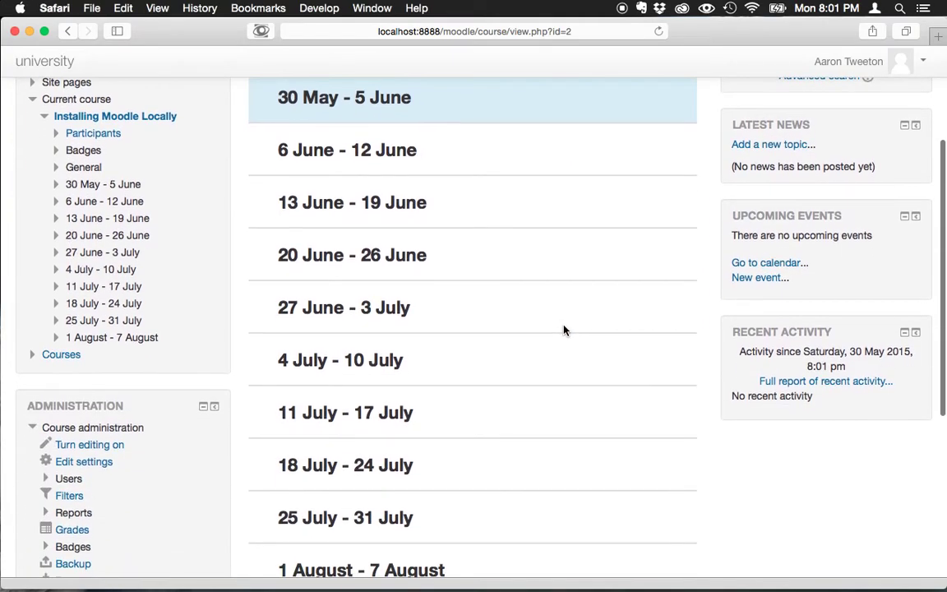
{"action": "scroll", "coordinate": [564, 330], "scroll_direction": "down", "scroll_amount": 3}
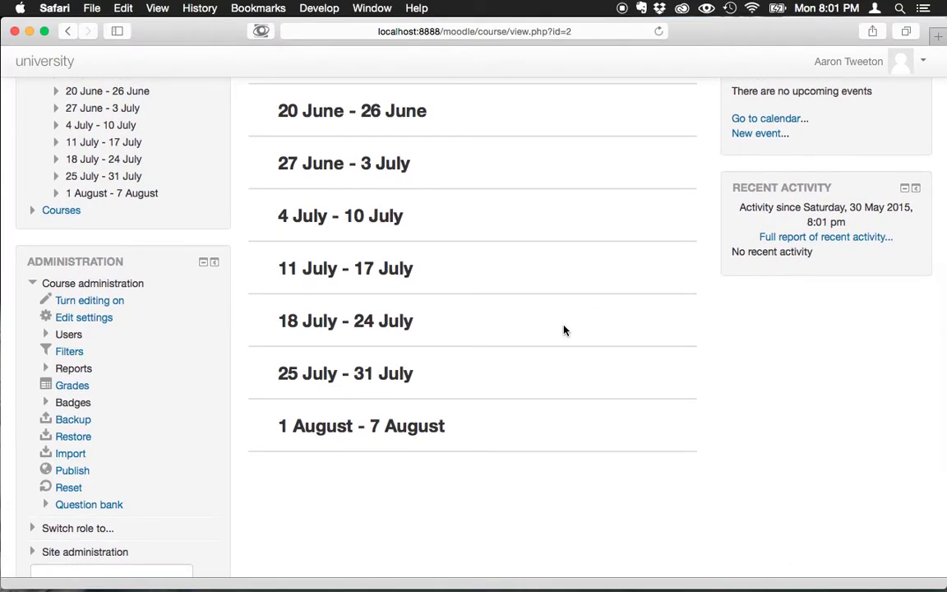
{"action": "scroll", "coordinate": [564, 331], "scroll_direction": "up", "scroll_amount": 5}
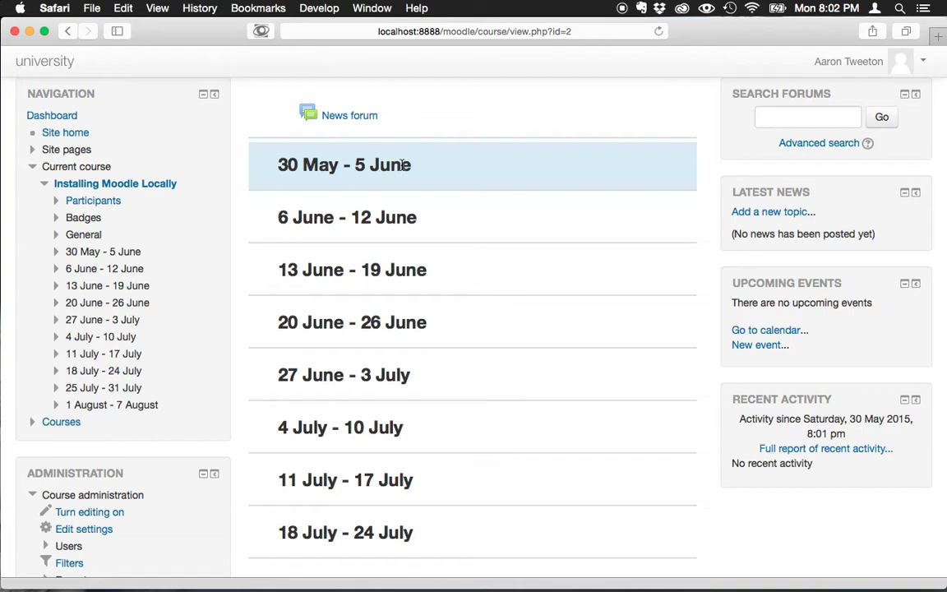
{"action": "scroll", "coordinate": [424, 213], "scroll_direction": "up", "scroll_amount": 3}
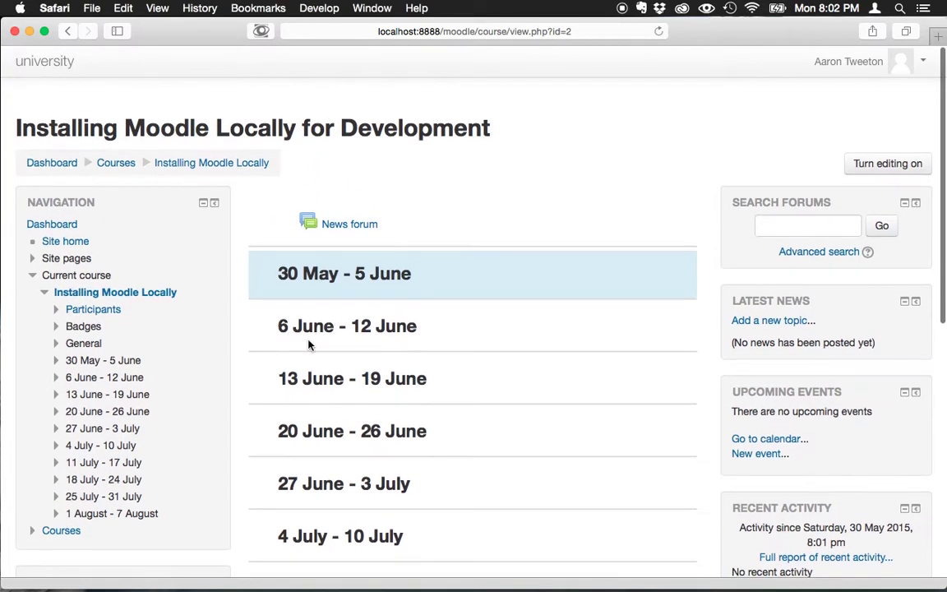
{"action": "scroll", "coordinate": [389, 338], "scroll_direction": "down", "scroll_amount": 1}
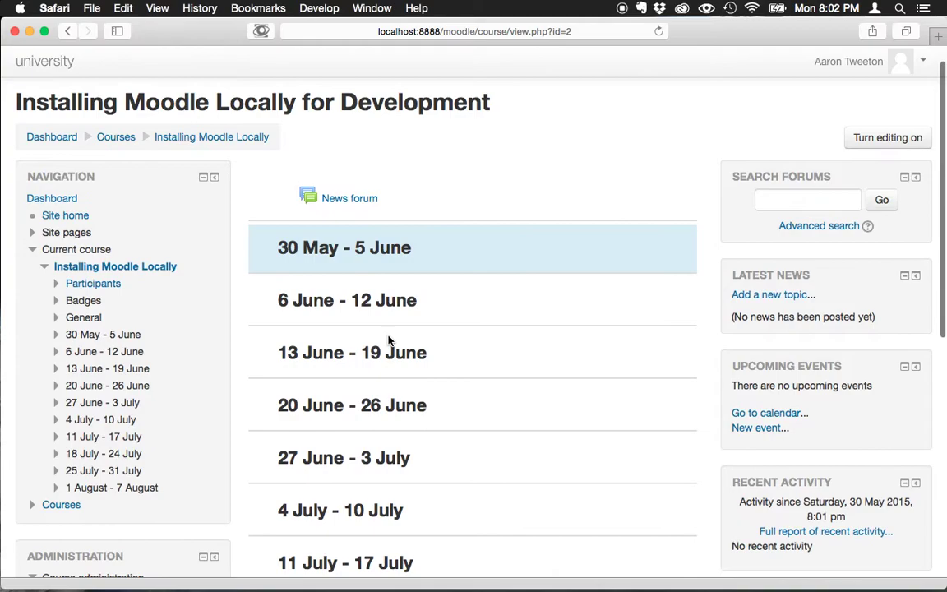
{"action": "scroll", "coordinate": [389, 337], "scroll_direction": "down", "scroll_amount": 1}
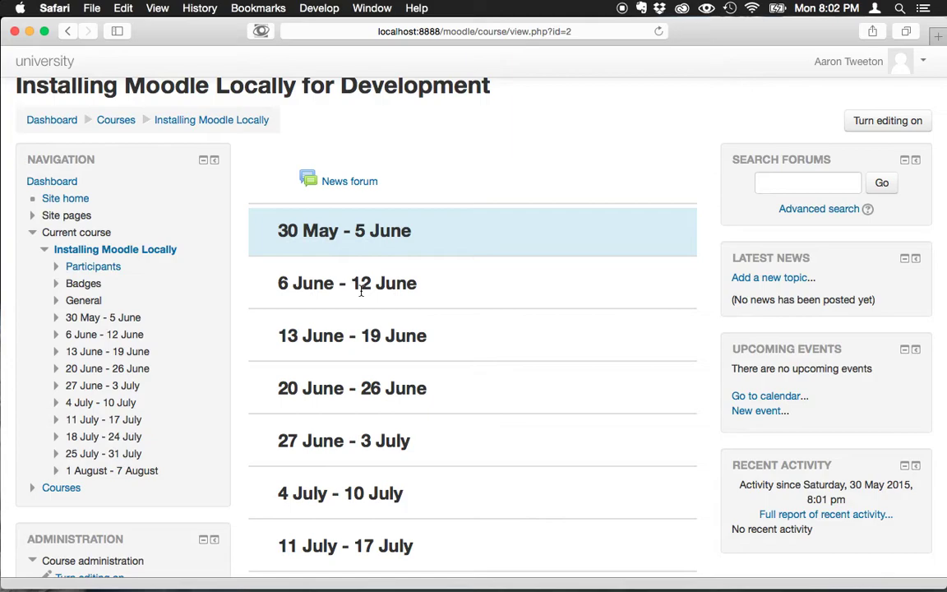
{"action": "scroll", "coordinate": [360, 292], "scroll_direction": "down", "scroll_amount": 3}
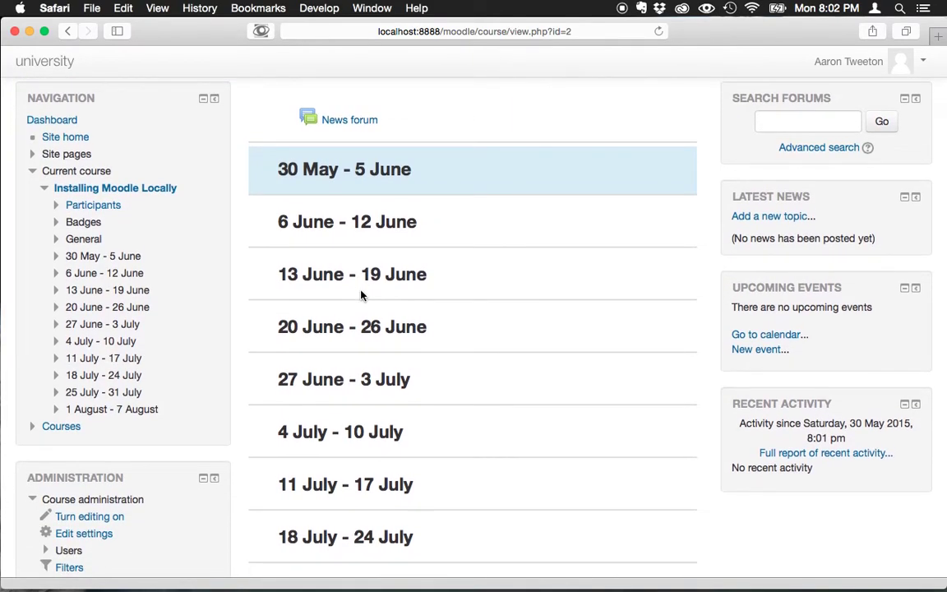
{"action": "scroll", "coordinate": [360, 295], "scroll_direction": "down", "scroll_amount": 6}
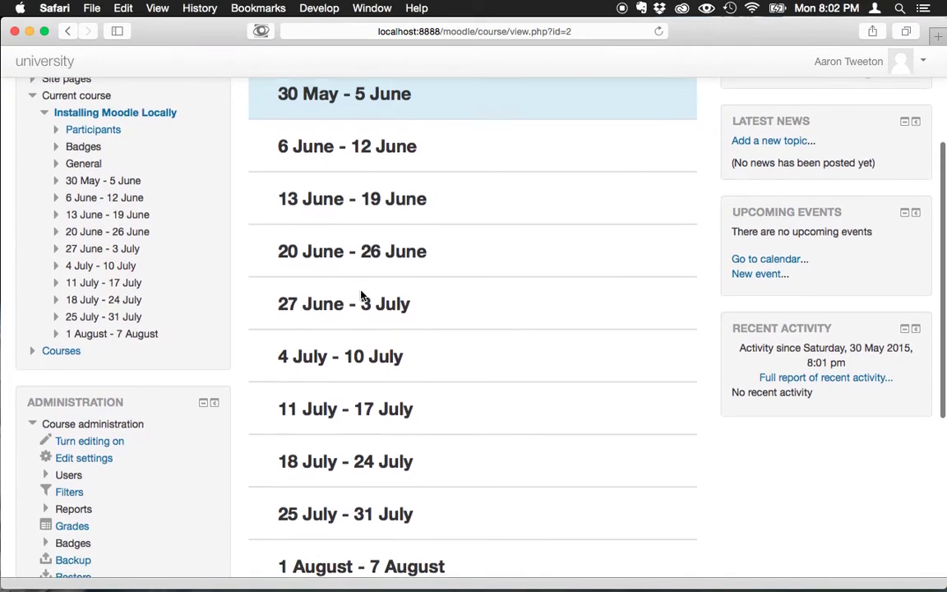
Reopen the course settings and leave only the Course format section expanded.
{"action": "scroll", "coordinate": [361, 295], "scroll_direction": "down", "scroll_amount": 4}
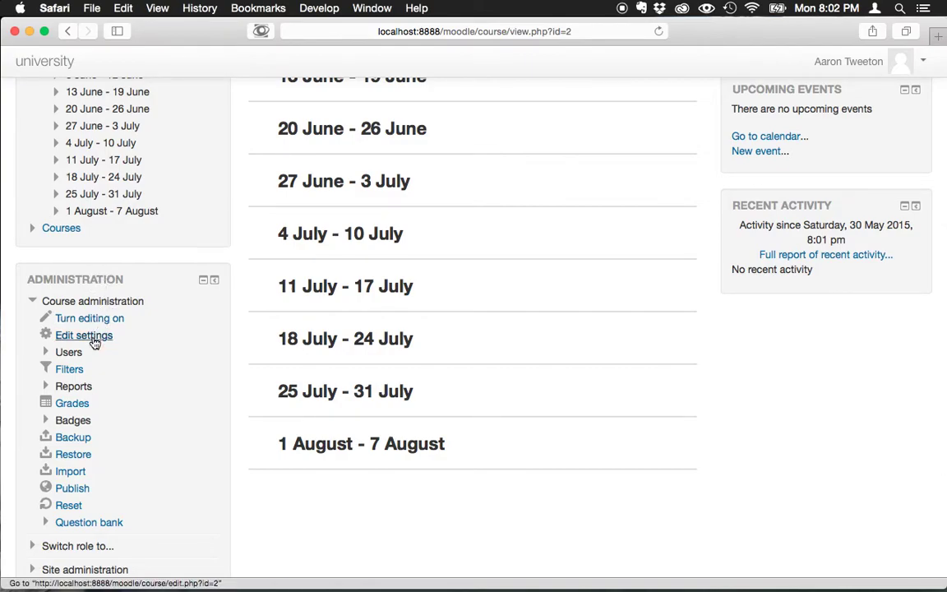
{"action": "left_click", "coordinate": [85, 335]}
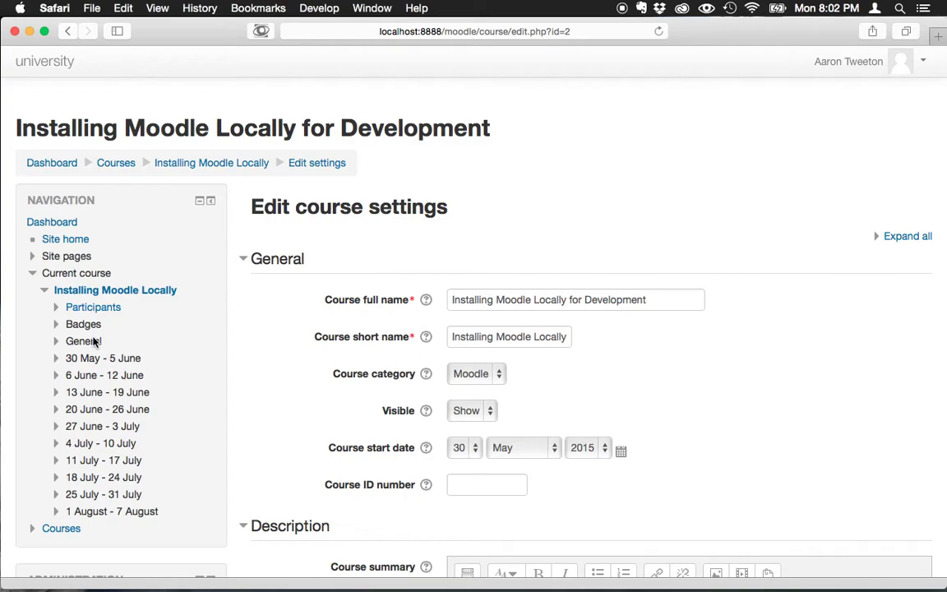
{"action": "left_click", "coordinate": [281, 261]}
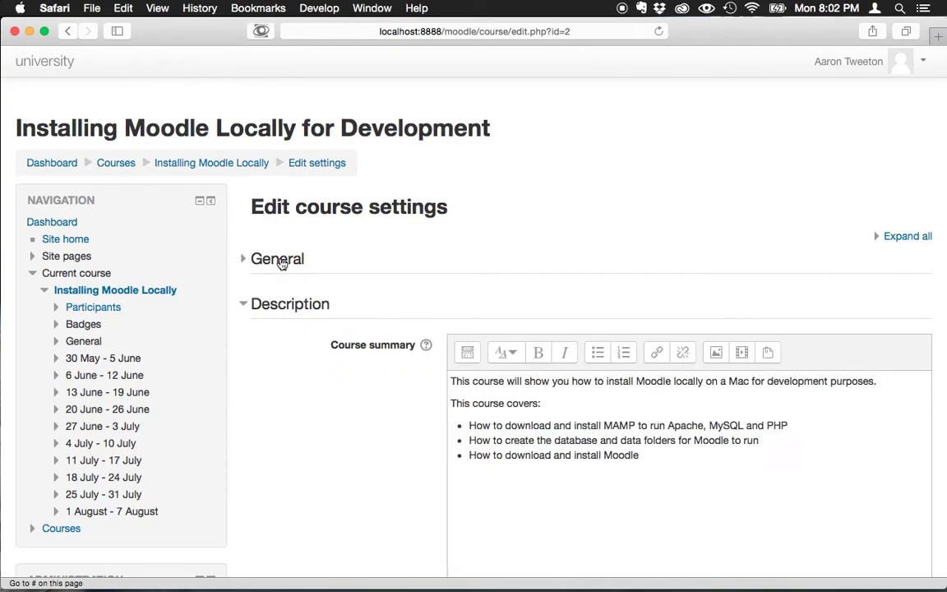
{"action": "left_click", "coordinate": [289, 306]}
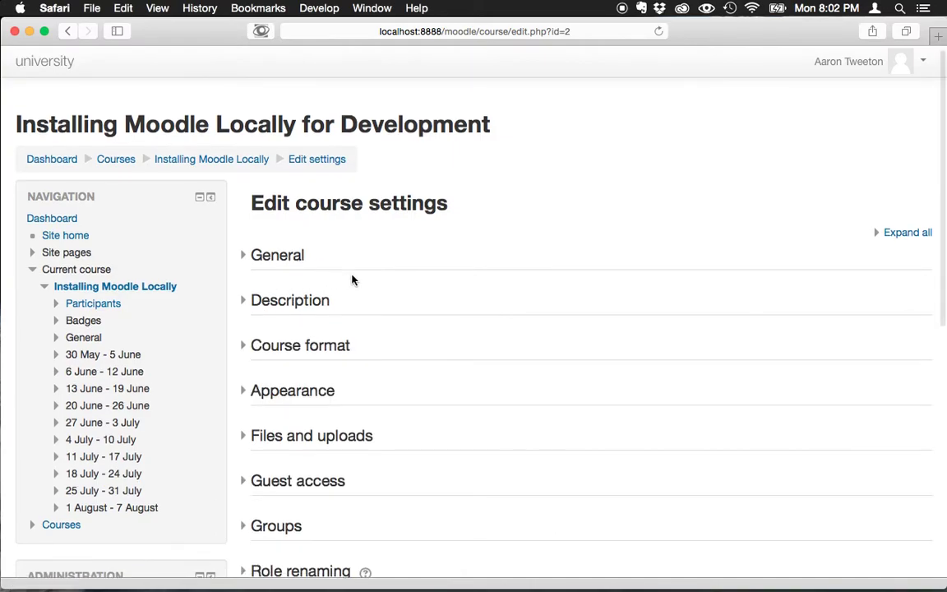
{"action": "scroll", "coordinate": [351, 281], "scroll_direction": "down", "scroll_amount": 3}
{"action": "left_click", "coordinate": [322, 274]}
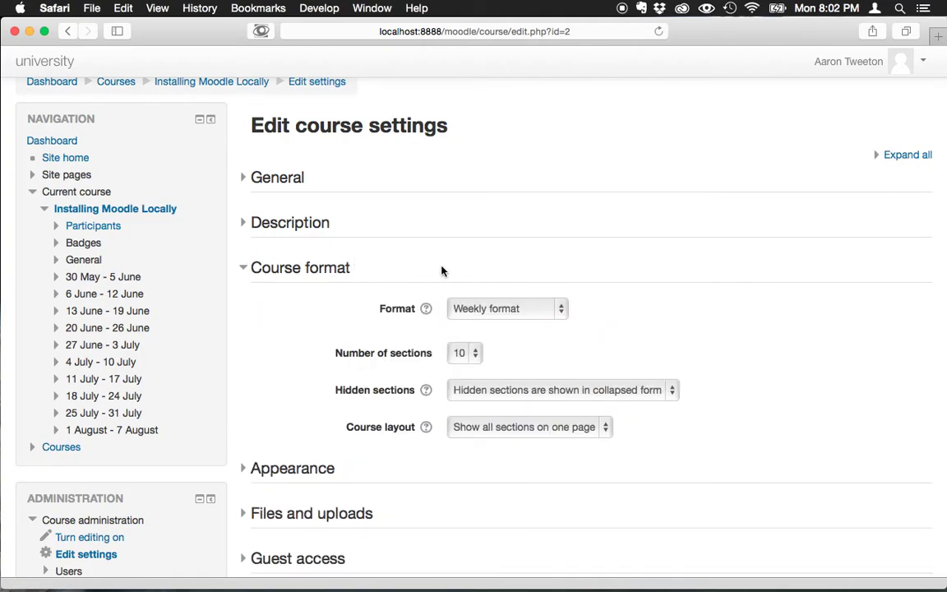
Set the course format to Topics format.
{"action": "left_click", "coordinate": [560, 310]}
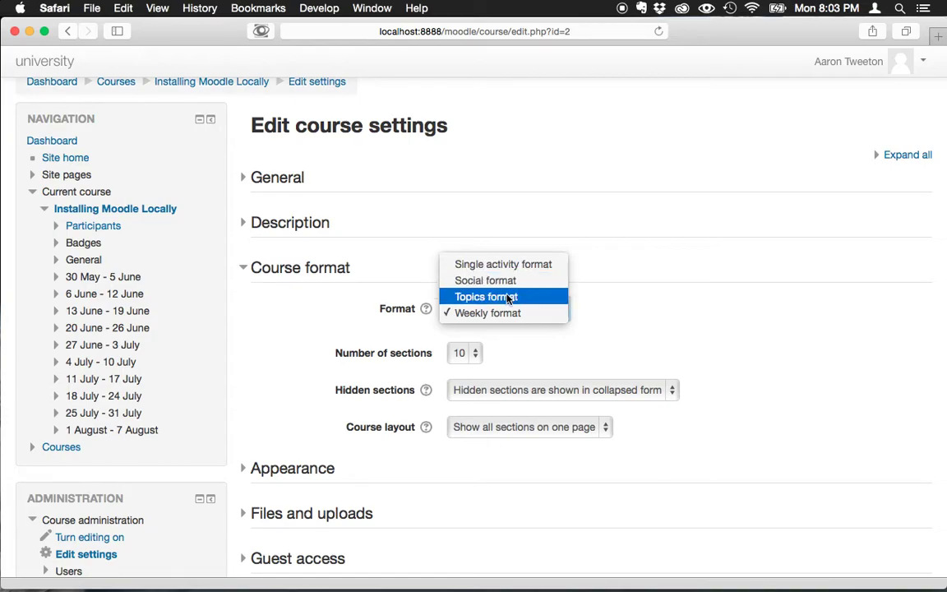
{"action": "left_click", "coordinate": [507, 298]}
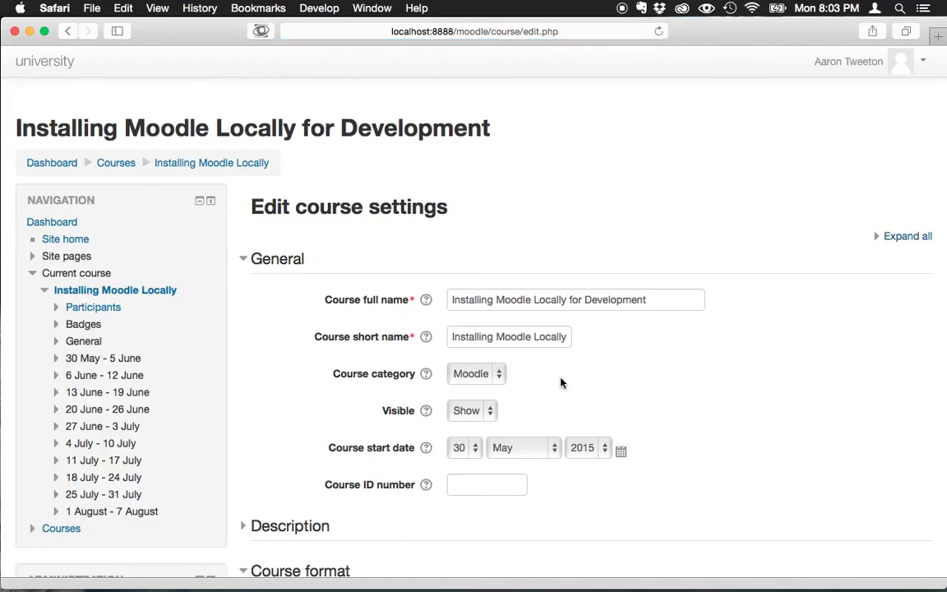
{"action": "scroll", "coordinate": [562, 382], "scroll_direction": "down", "scroll_amount": 10}
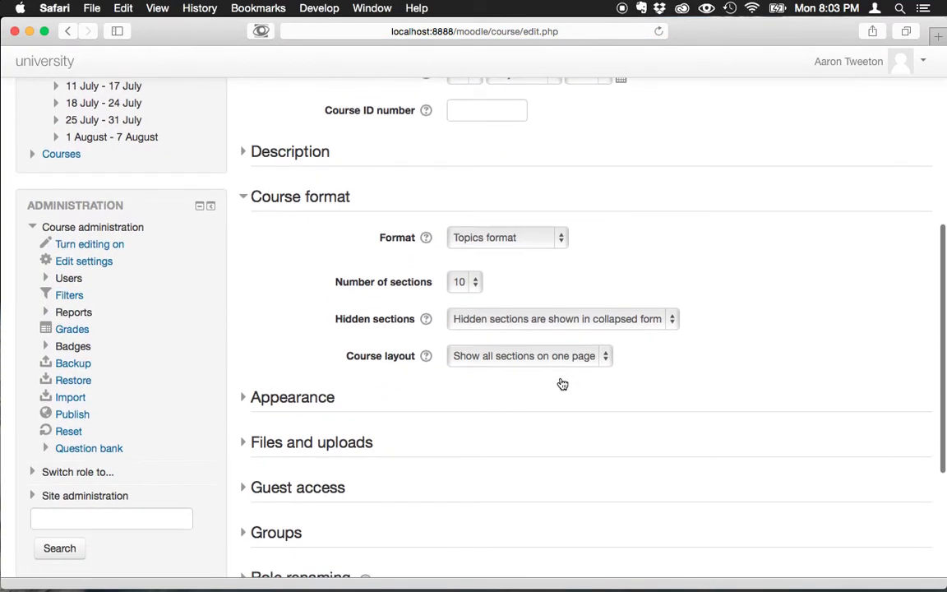
Set the number of sections to 7 and make hidden sections completely invisible.
{"action": "scroll", "coordinate": [562, 384], "scroll_direction": "down", "scroll_amount": 3}
{"action": "scroll", "coordinate": [331, 189], "scroll_direction": "up", "scroll_amount": 4}
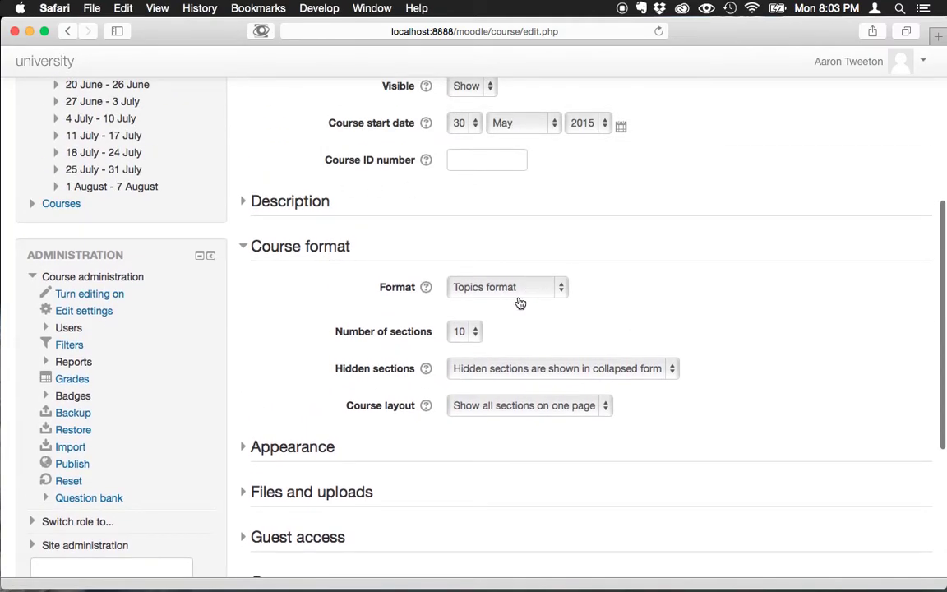
{"action": "scroll", "coordinate": [513, 300], "scroll_direction": "up", "scroll_amount": 4}
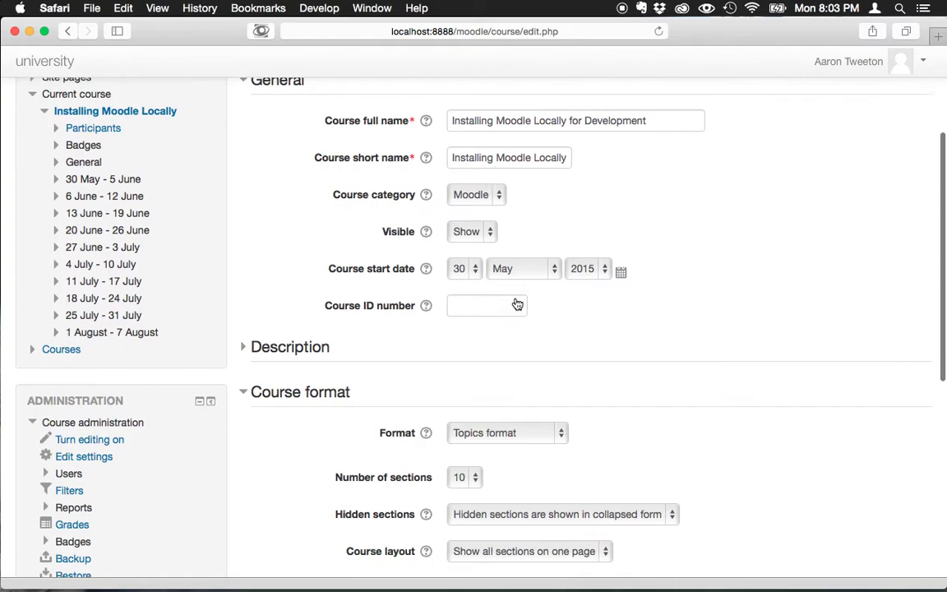
{"action": "scroll", "coordinate": [515, 300], "scroll_direction": "down", "scroll_amount": 5}
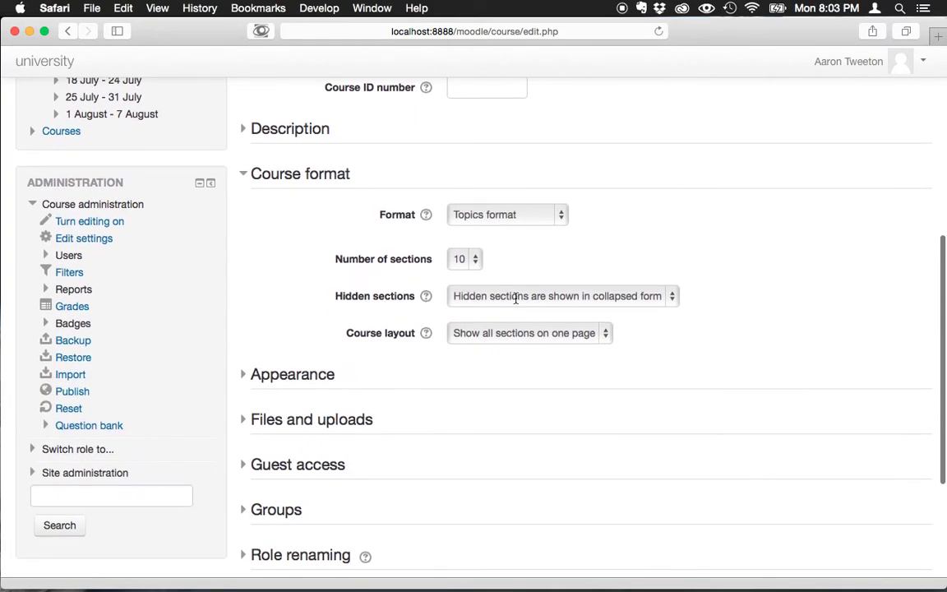
{"action": "scroll", "coordinate": [496, 185], "scroll_direction": "up", "scroll_amount": 6}
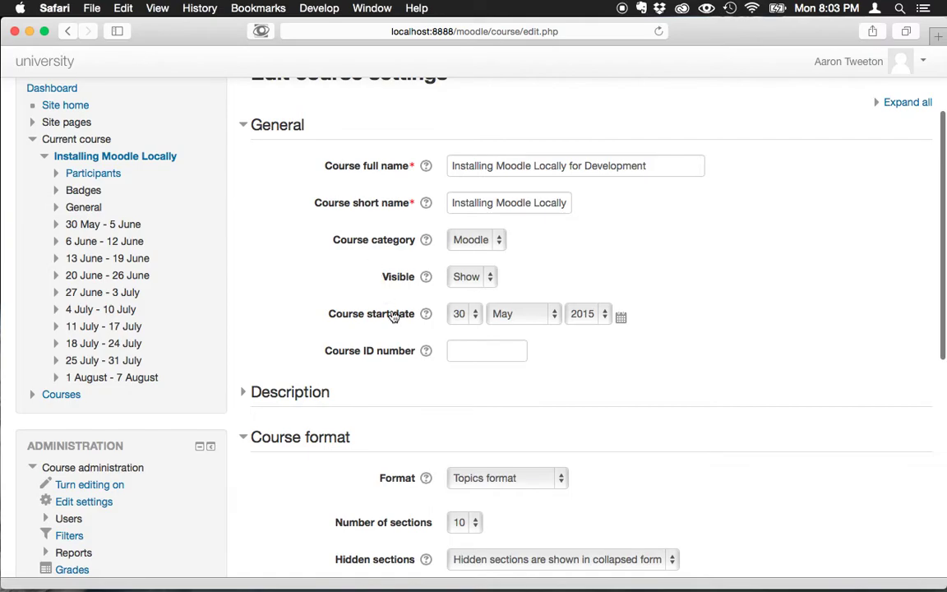
{"action": "scroll", "coordinate": [368, 274], "scroll_direction": "down", "scroll_amount": 5}
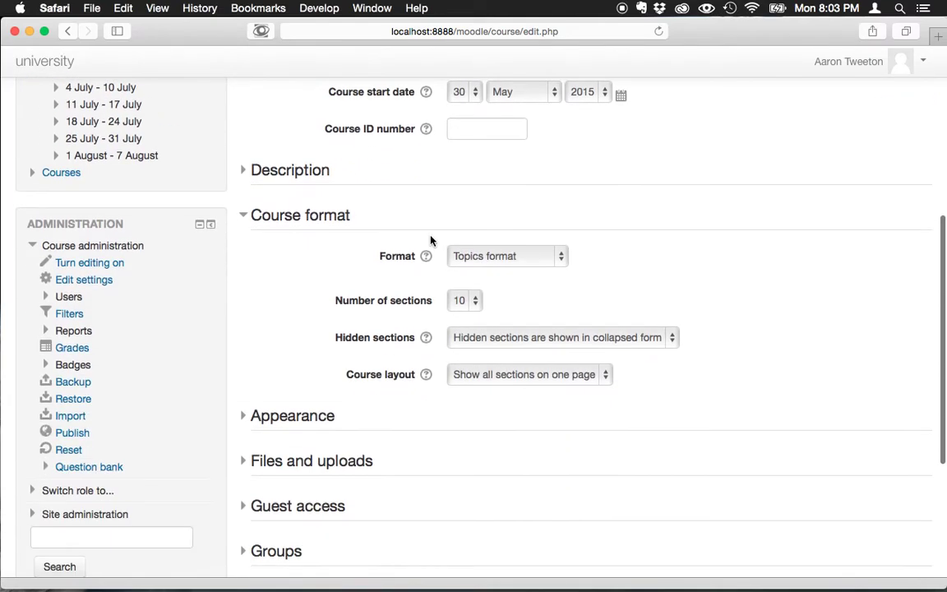
{"action": "left_click", "coordinate": [475, 304]}
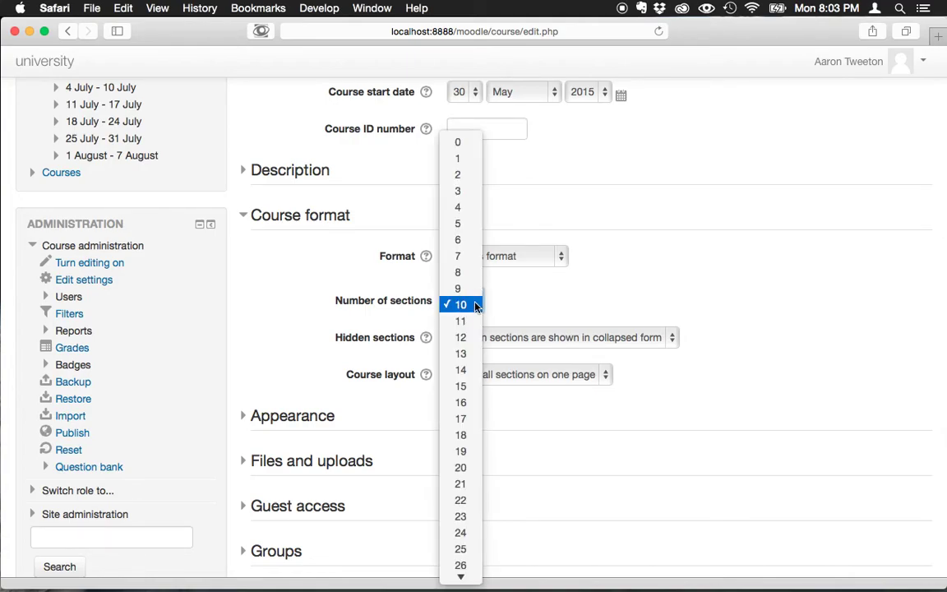
{"action": "left_click", "coordinate": [470, 255]}
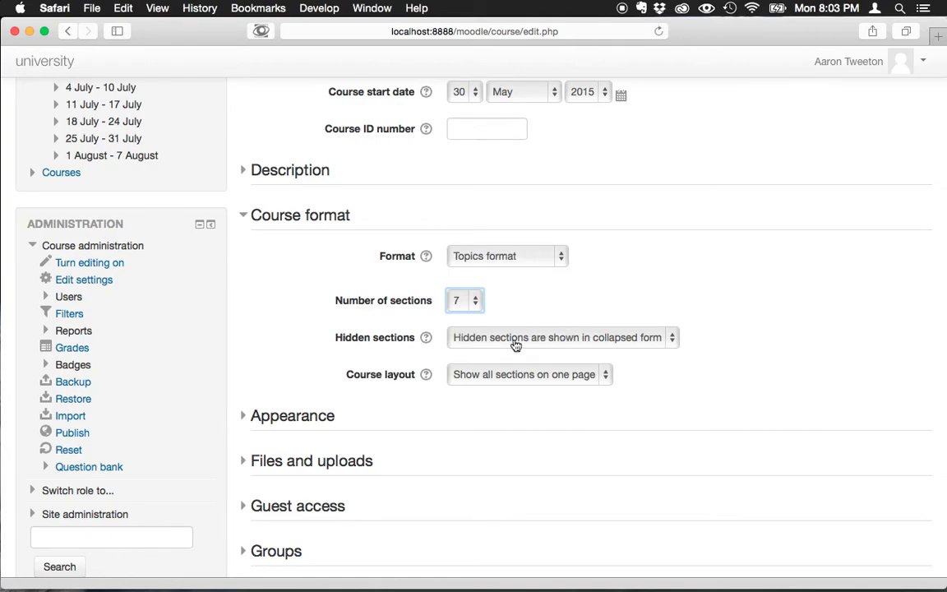
{"action": "left_click", "coordinate": [621, 346]}
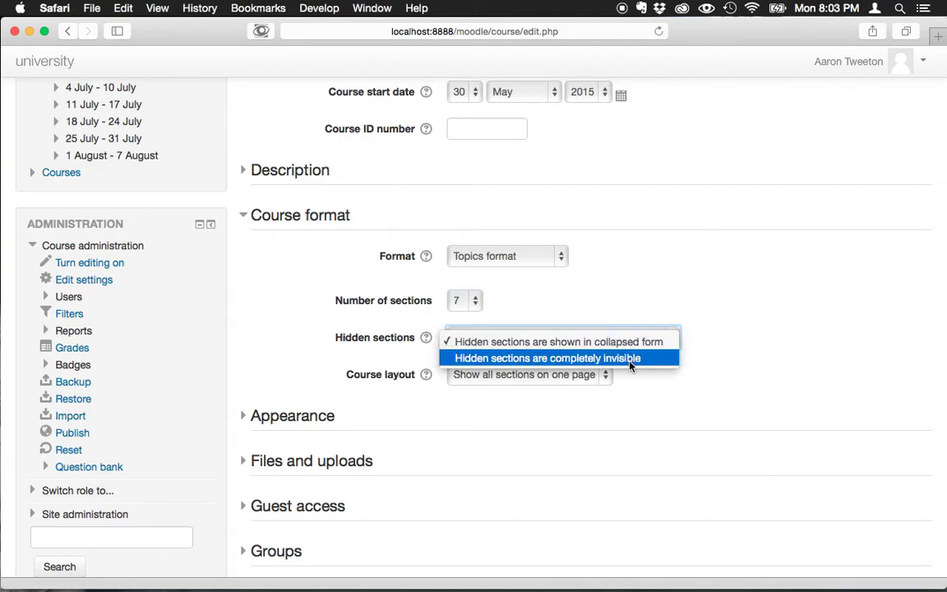
{"action": "left_click", "coordinate": [631, 360]}
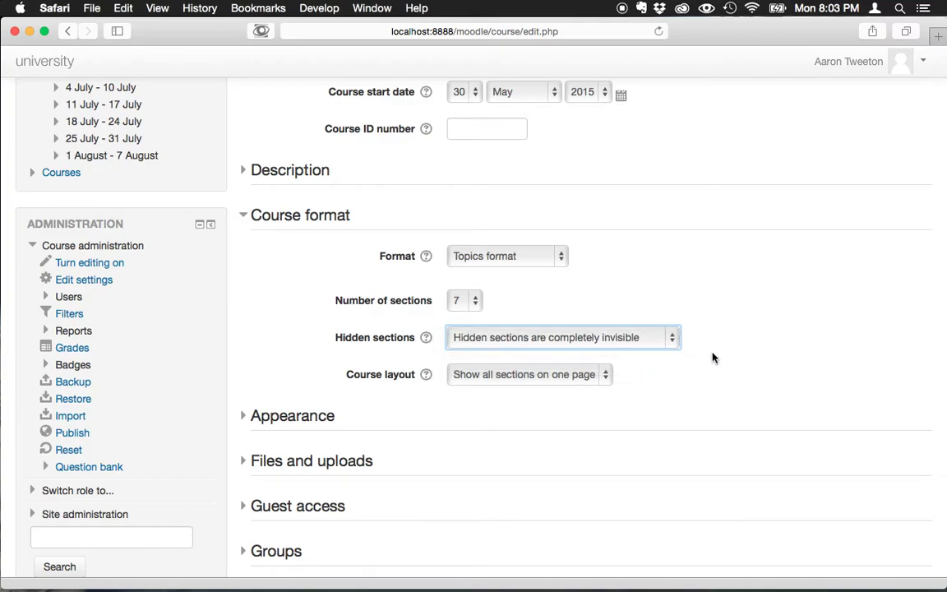
Set the course layout to show one section per page, and save the settings so the course page is displayed.
{"action": "left_click", "coordinate": [606, 380]}
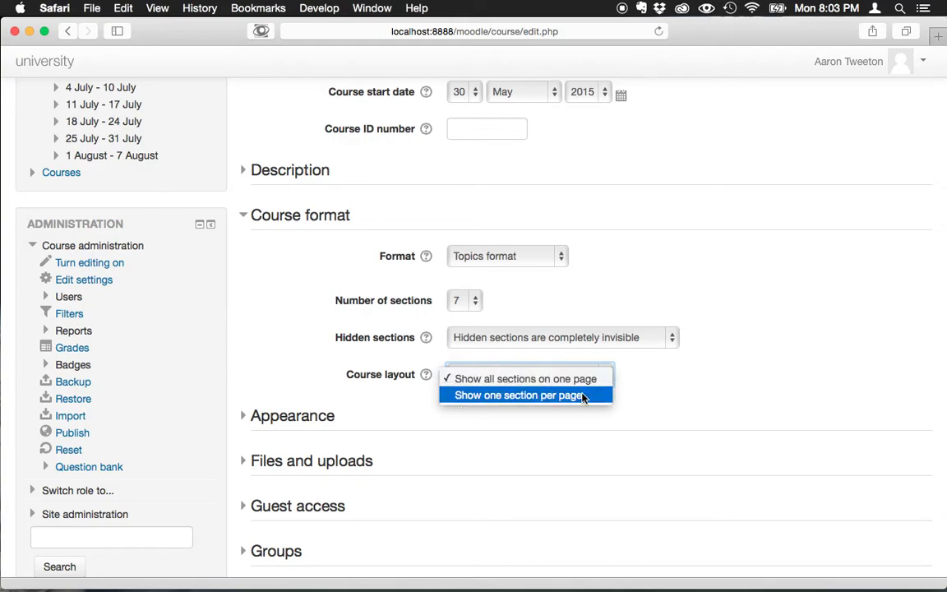
{"action": "left_click", "coordinate": [579, 396]}
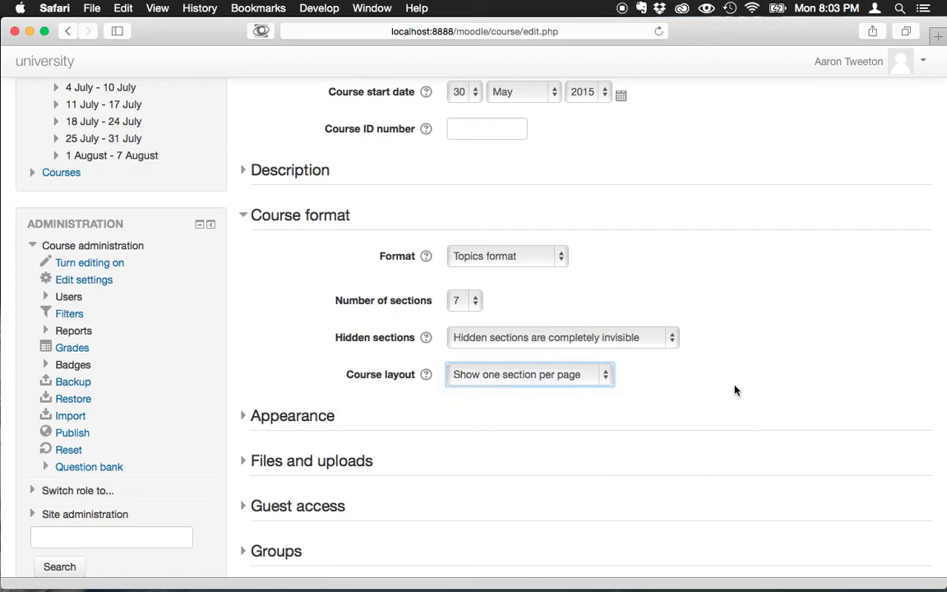
{"action": "scroll", "coordinate": [736, 391], "scroll_direction": "down", "scroll_amount": 2}
{"action": "scroll", "coordinate": [736, 391], "scroll_direction": "down", "scroll_amount": 5}
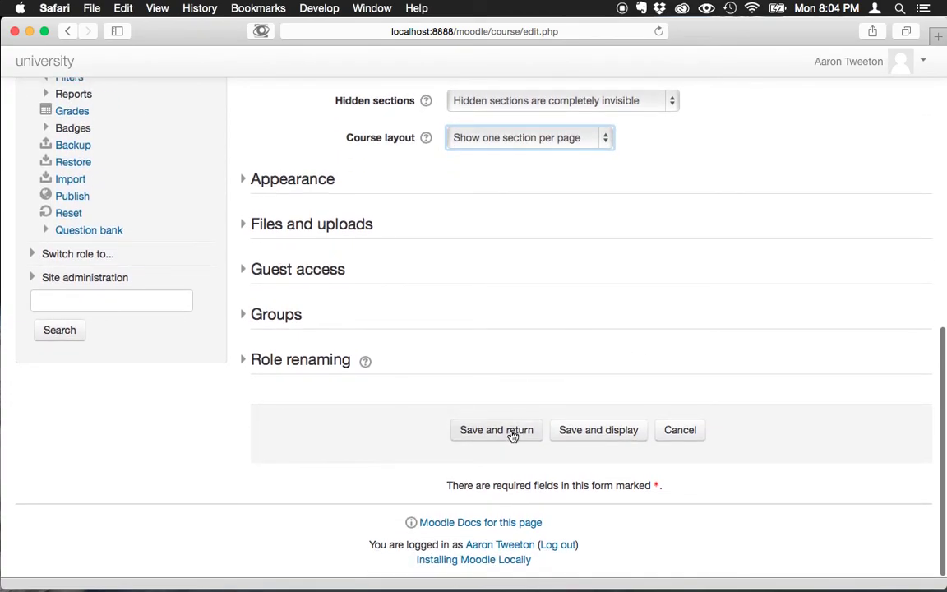
{"action": "left_click", "coordinate": [584, 438]}
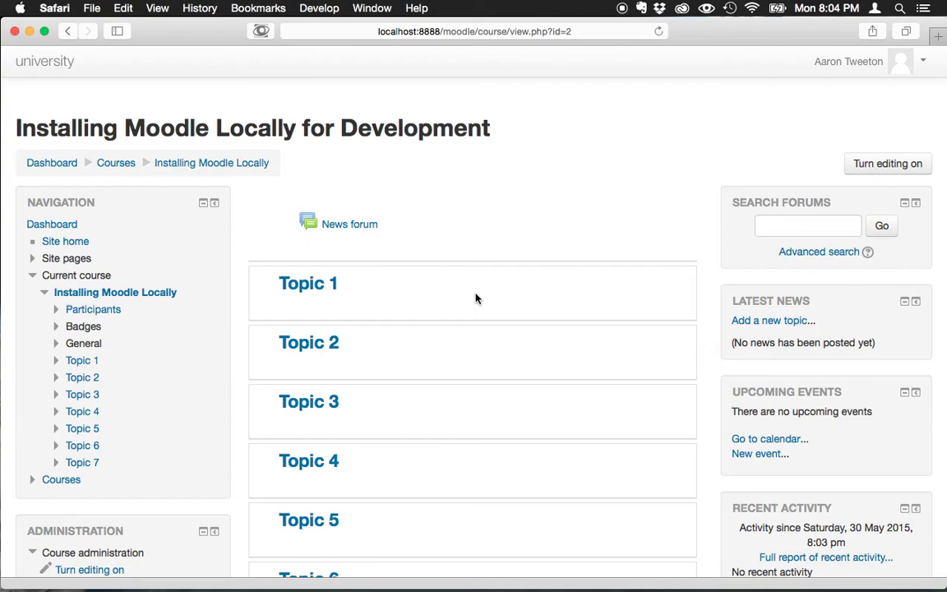
Examine how the topic sections are listed on the course page.
{"action": "scroll", "coordinate": [475, 299], "scroll_direction": "down", "scroll_amount": 5}
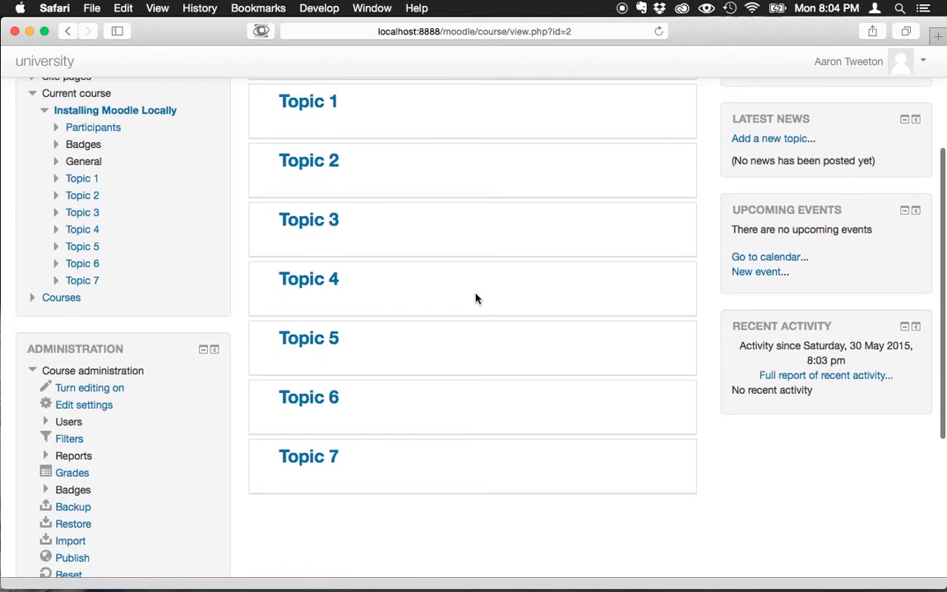
{"action": "scroll", "coordinate": [475, 298], "scroll_direction": "up", "scroll_amount": 5}
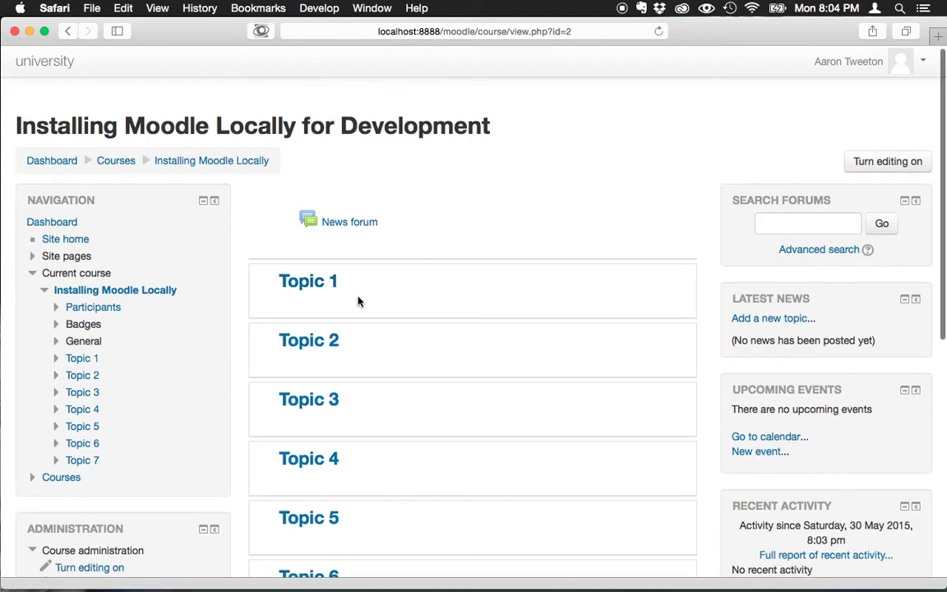
{"action": "scroll", "coordinate": [358, 301], "scroll_direction": "down", "scroll_amount": 1}
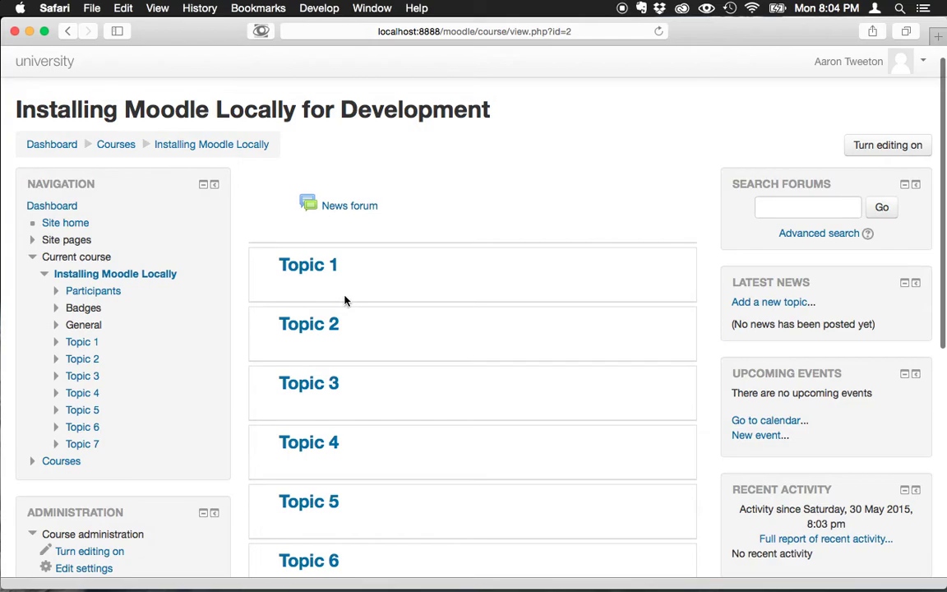
{"action": "scroll", "coordinate": [345, 300], "scroll_direction": "down", "scroll_amount": 5}
{"action": "scroll", "coordinate": [345, 300], "scroll_direction": "up", "scroll_amount": 5}
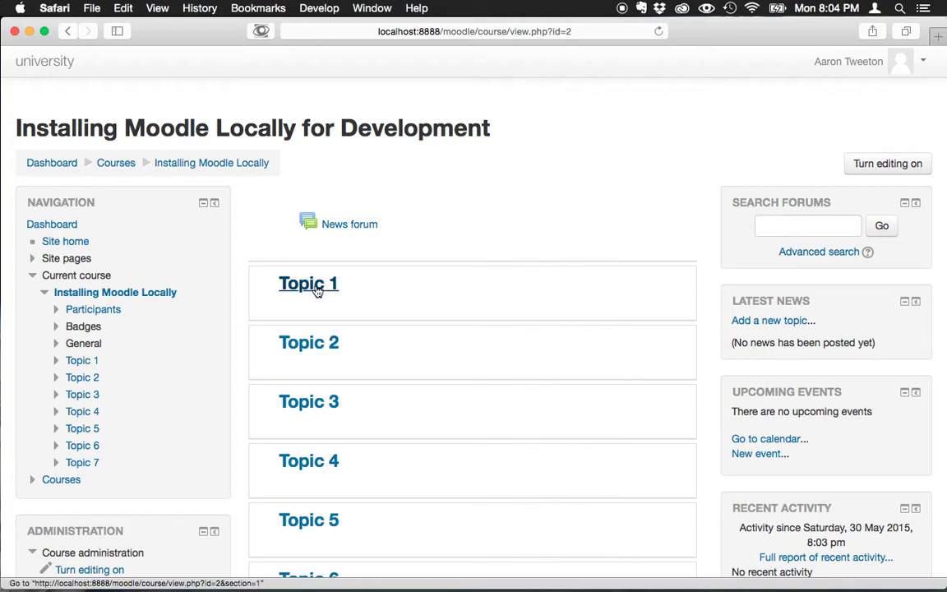
{"action": "scroll", "coordinate": [320, 345], "scroll_direction": "down", "scroll_amount": 3}
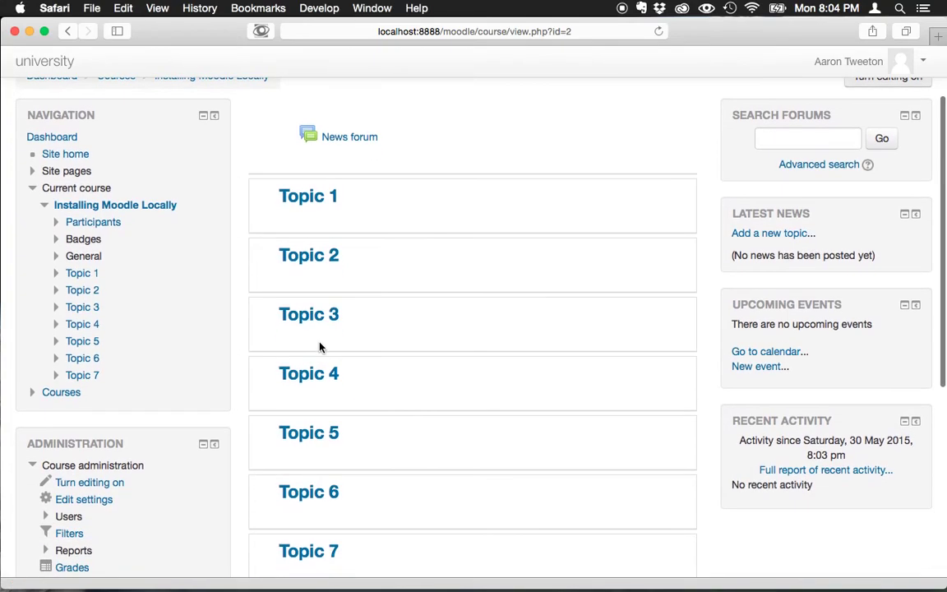
{"action": "scroll", "coordinate": [321, 345], "scroll_direction": "down", "scroll_amount": 2}
{"action": "scroll", "coordinate": [355, 181], "scroll_direction": "up", "scroll_amount": 5}
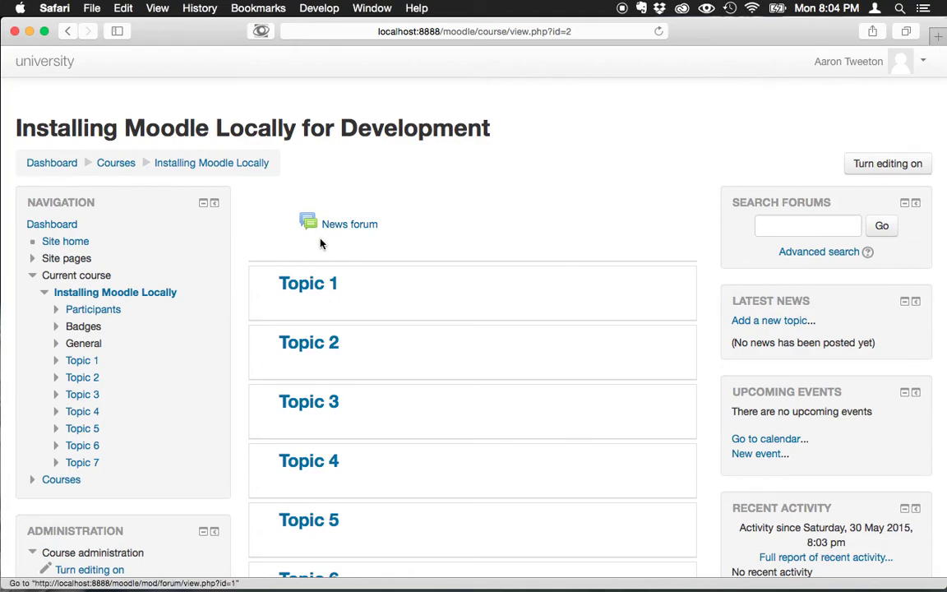
Browse the single-section pages from Topic 1 to Topic 2 and back, and return to the main course page.
{"action": "left_click", "coordinate": [312, 287]}
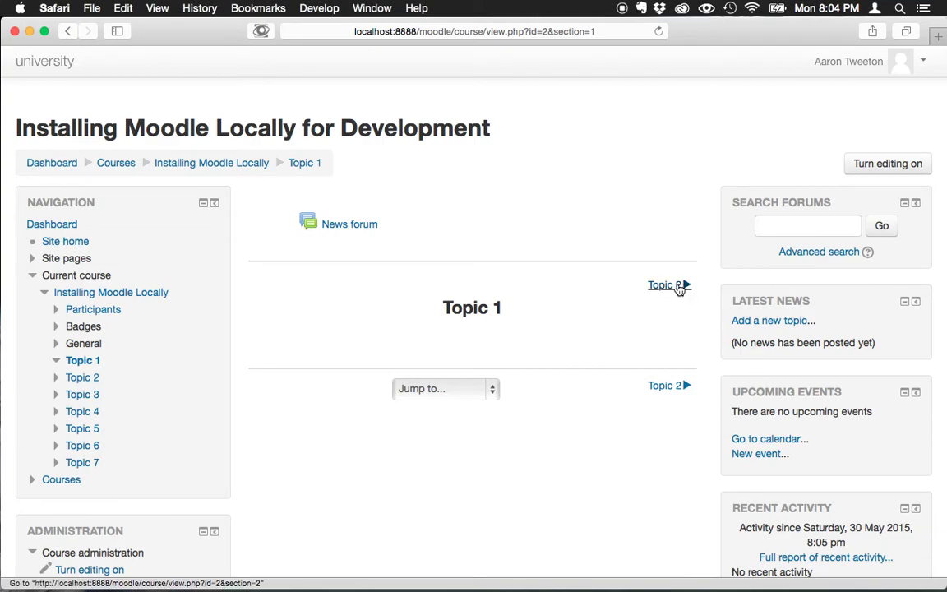
{"action": "left_click", "coordinate": [679, 287]}
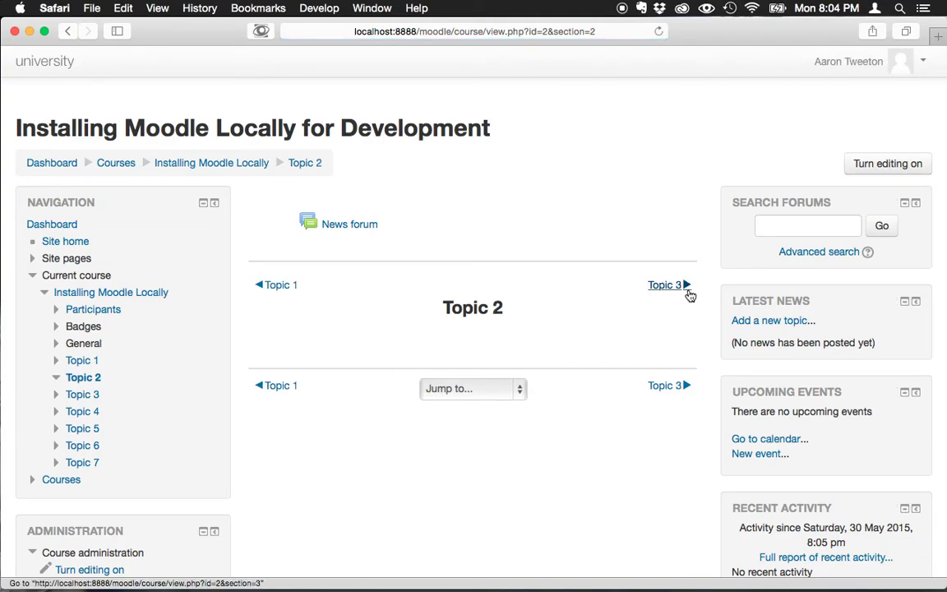
{"action": "left_click", "coordinate": [276, 287]}
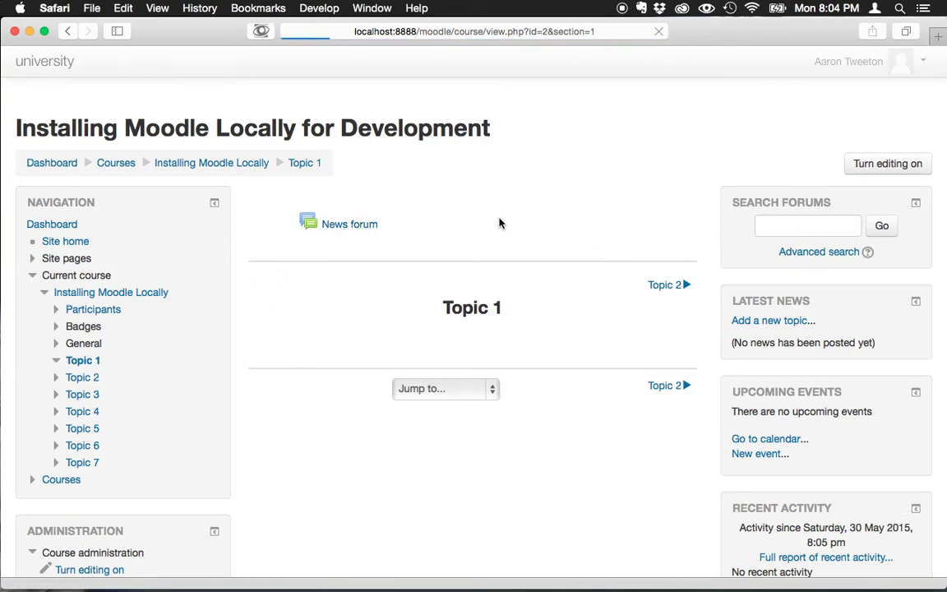
{"action": "left_click", "coordinate": [249, 158]}
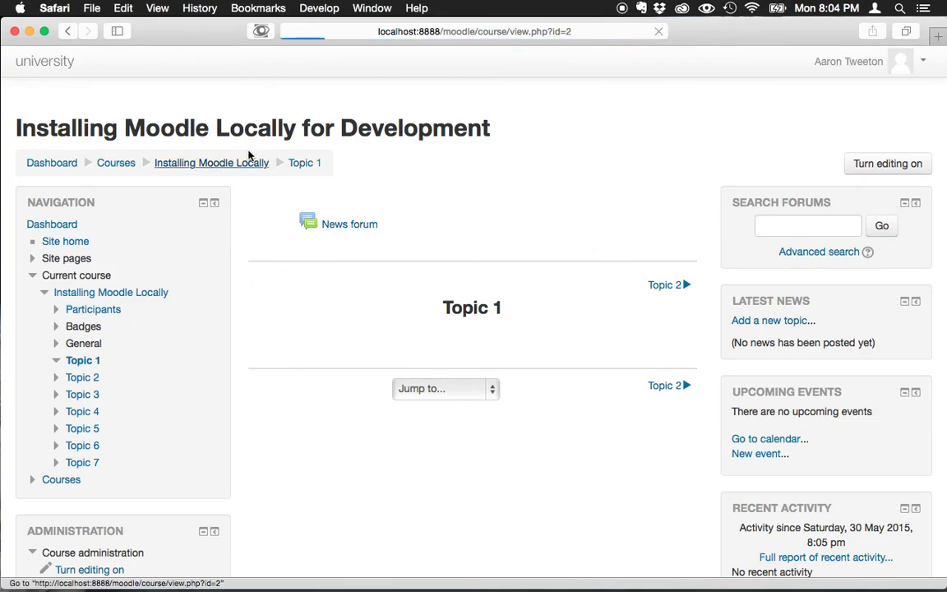
Reopen the course settings and review the options in the expanded Appearance section.
{"action": "scroll", "coordinate": [456, 192], "scroll_direction": "down", "scroll_amount": 1}
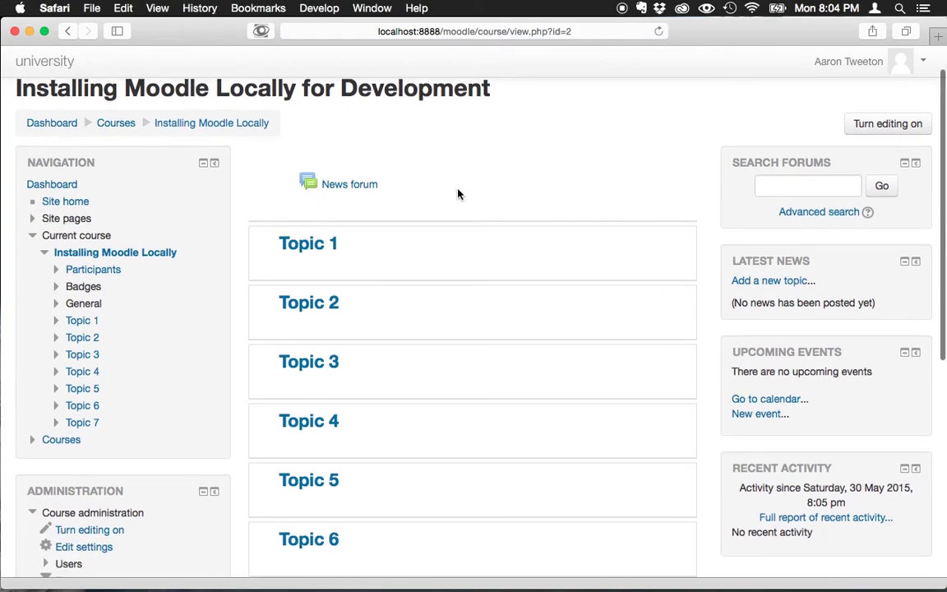
{"action": "scroll", "coordinate": [458, 194], "scroll_direction": "down", "scroll_amount": 2}
{"action": "scroll", "coordinate": [458, 194], "scroll_direction": "up", "scroll_amount": 3}
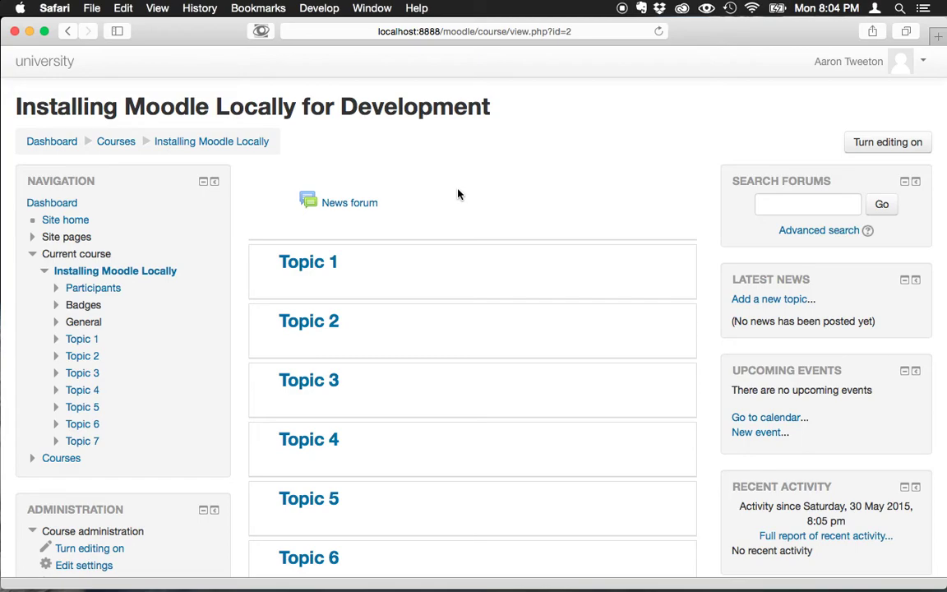
{"action": "scroll", "coordinate": [458, 194], "scroll_direction": "down", "scroll_amount": 4}
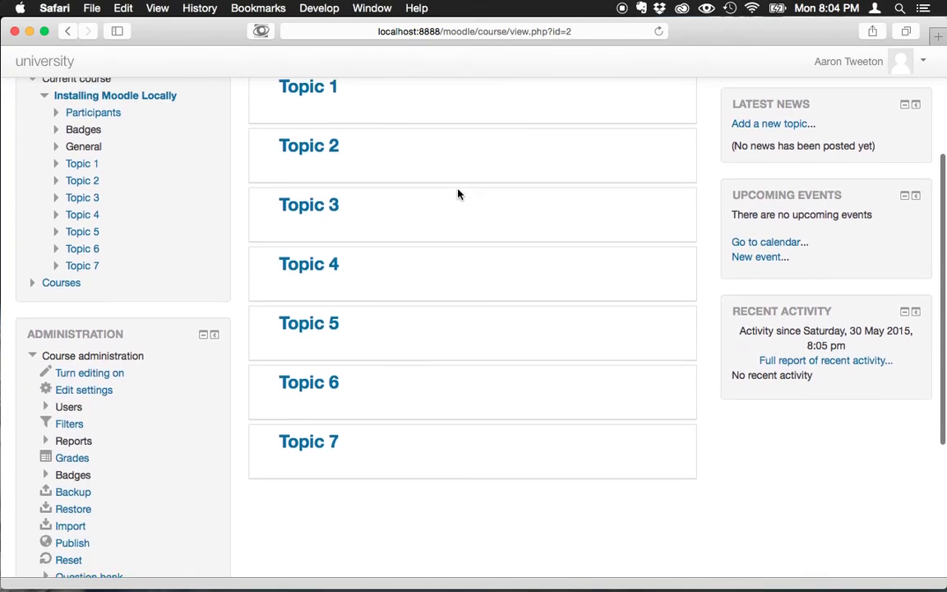
{"action": "scroll", "coordinate": [458, 194], "scroll_direction": "up", "scroll_amount": 2}
{"action": "scroll", "coordinate": [458, 194], "scroll_direction": "down", "scroll_amount": 3}
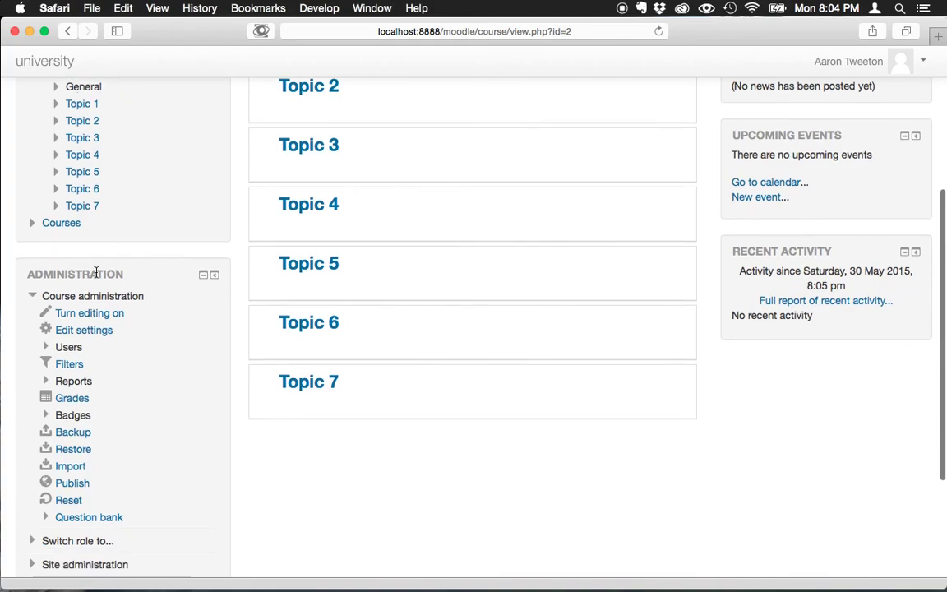
{"action": "left_click", "coordinate": [85, 329]}
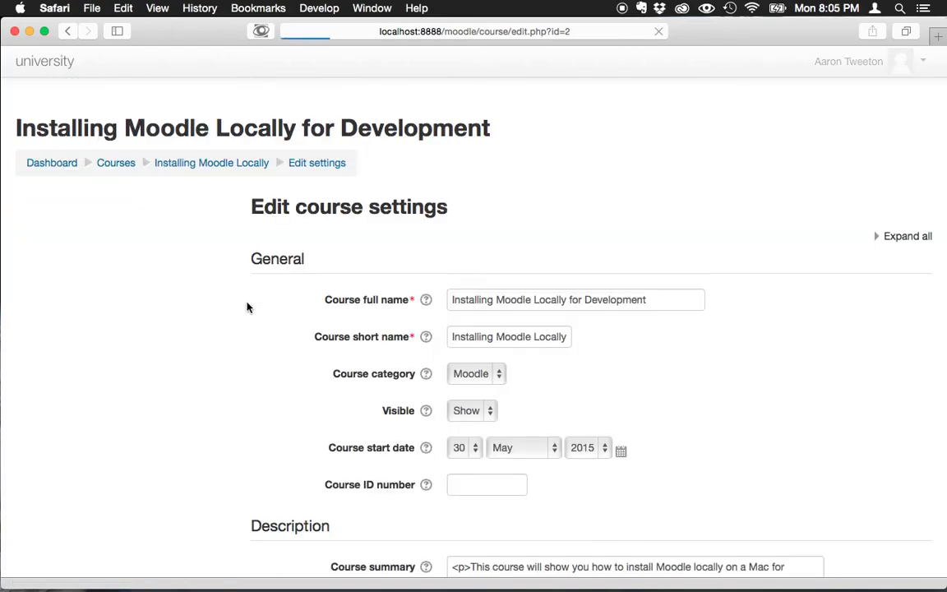
{"action": "scroll", "coordinate": [379, 372], "scroll_direction": "down", "scroll_amount": 6}
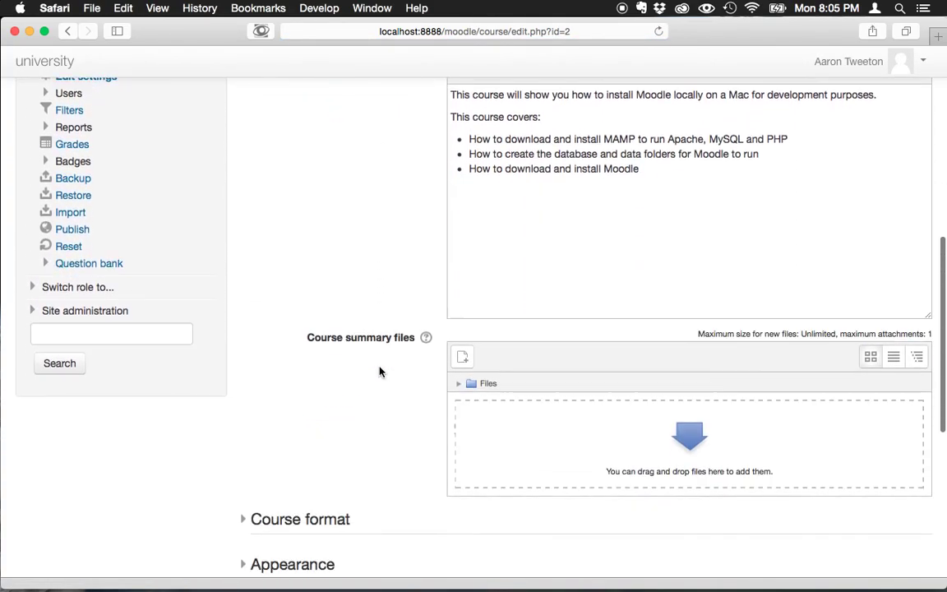
{"action": "scroll", "coordinate": [379, 371], "scroll_direction": "down", "scroll_amount": 4}
{"action": "left_click", "coordinate": [308, 271]}
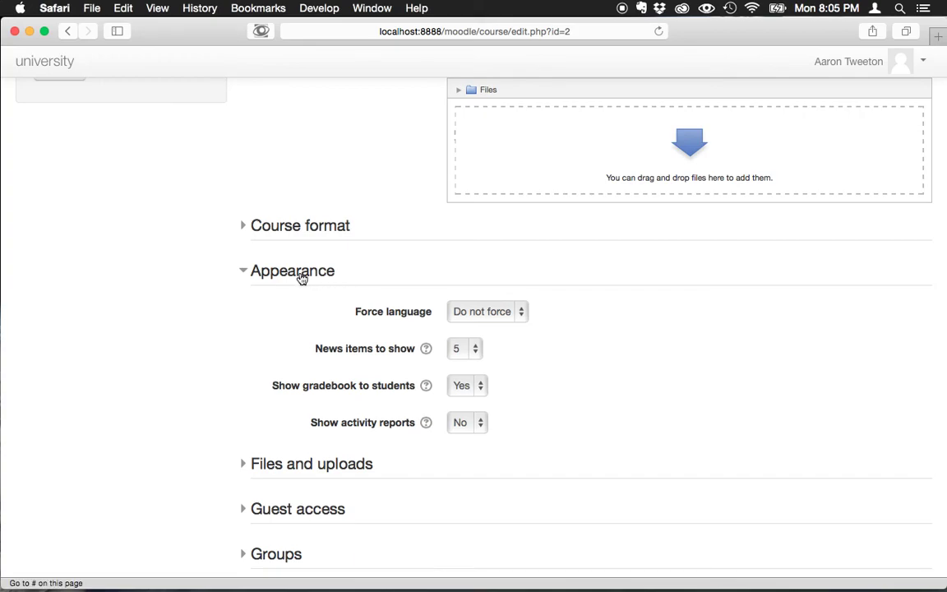
{"action": "scroll", "coordinate": [275, 388], "scroll_direction": "down", "scroll_amount": 1}
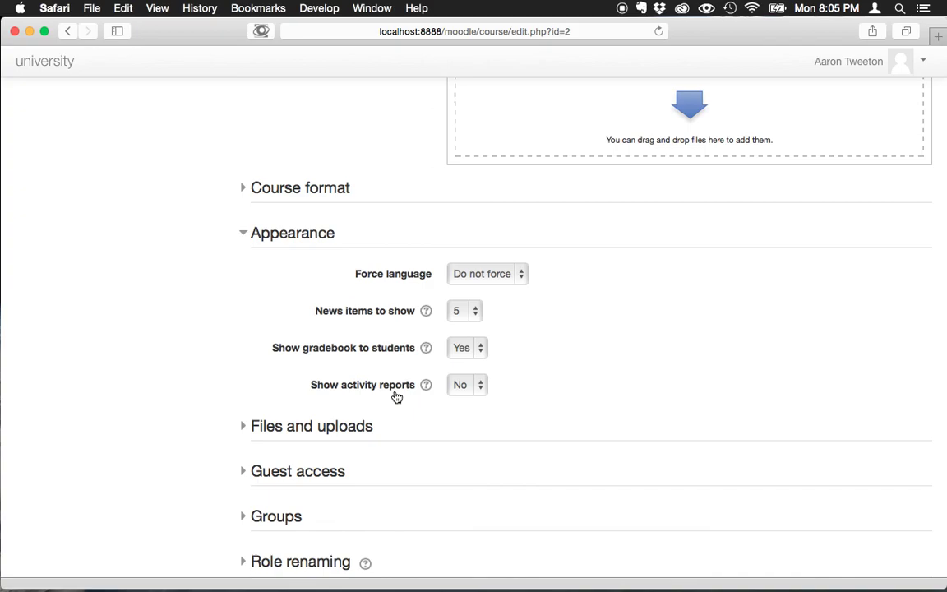
{"action": "scroll", "coordinate": [428, 458], "scroll_direction": "down", "scroll_amount": 5}
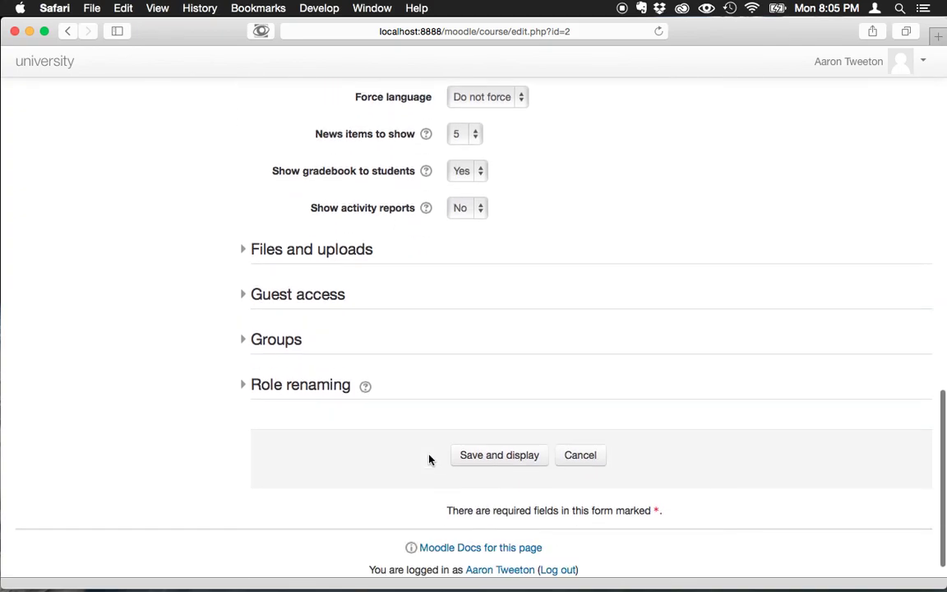